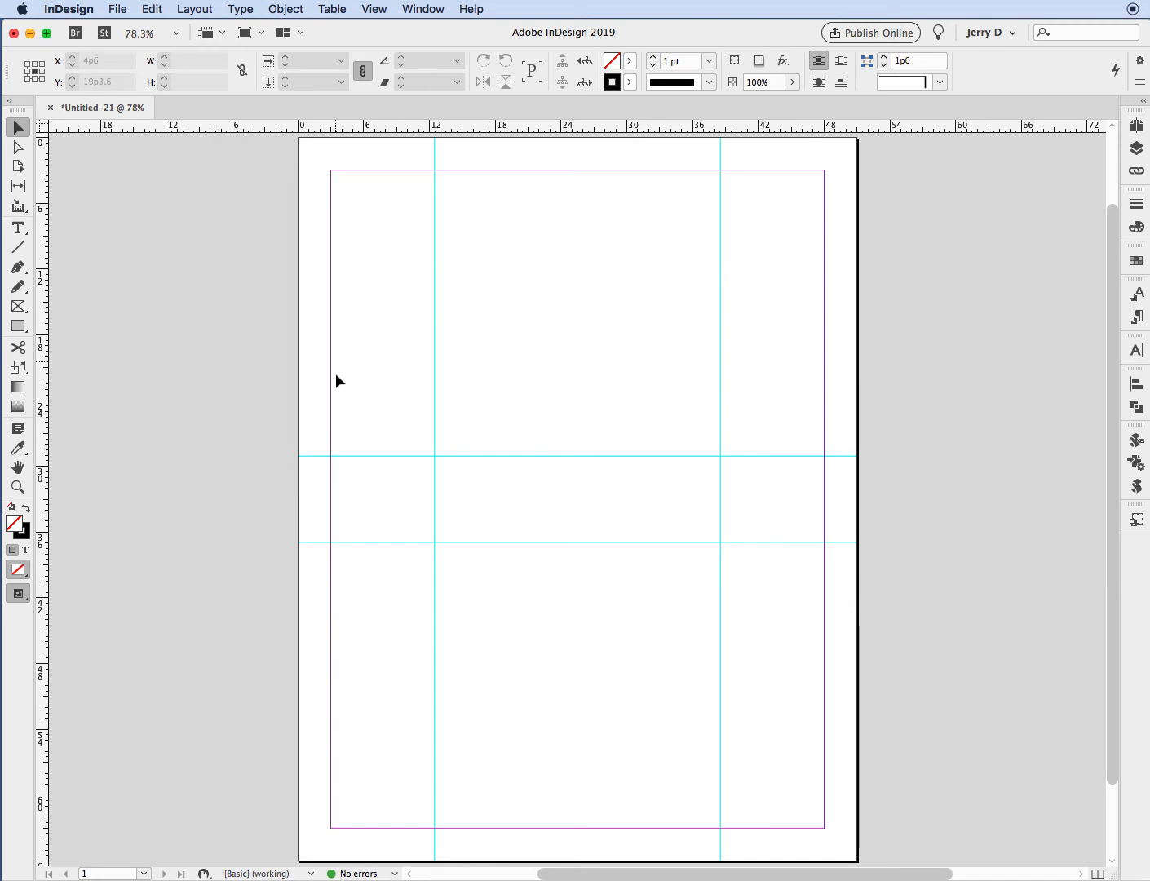
Place petalsproduc.jpg from the Desktop at full size between the vertical guides, starting at the page's top margin
left_click(122, 9)
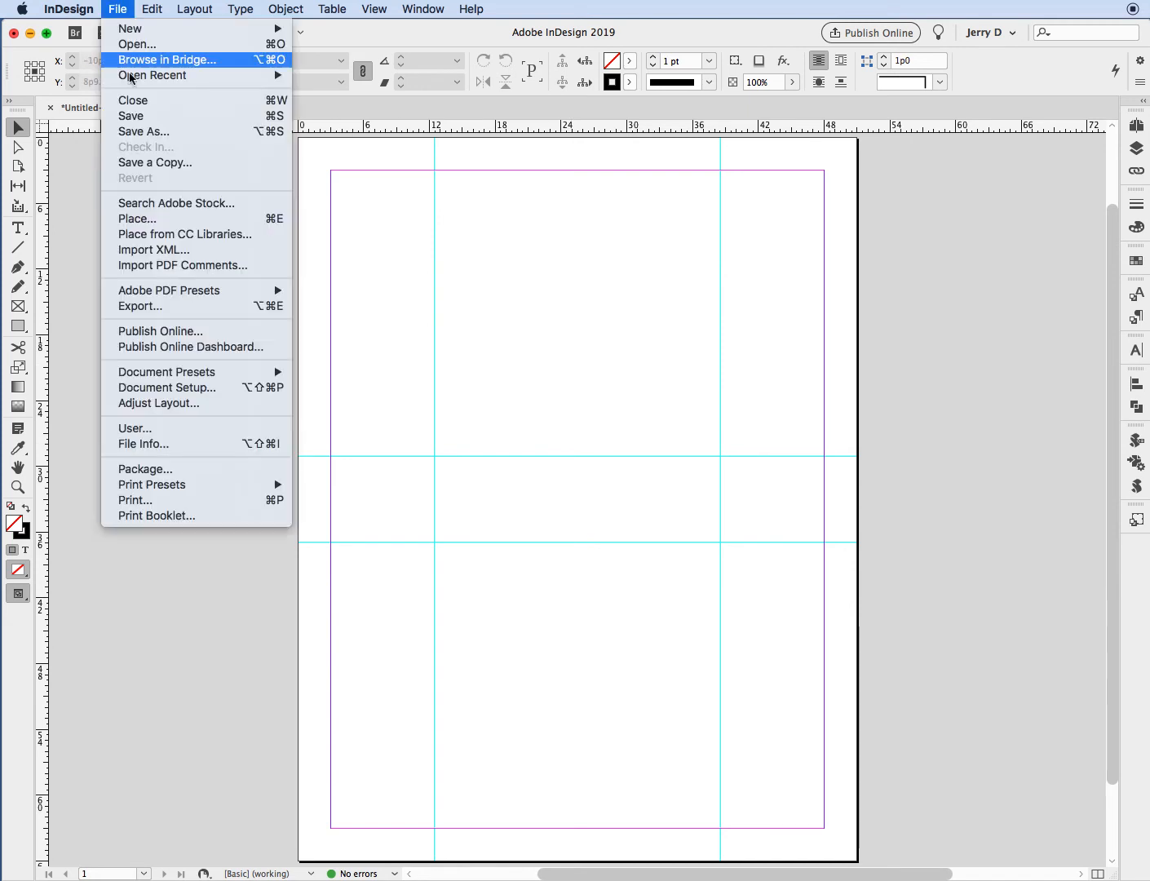
left_click(144, 217)
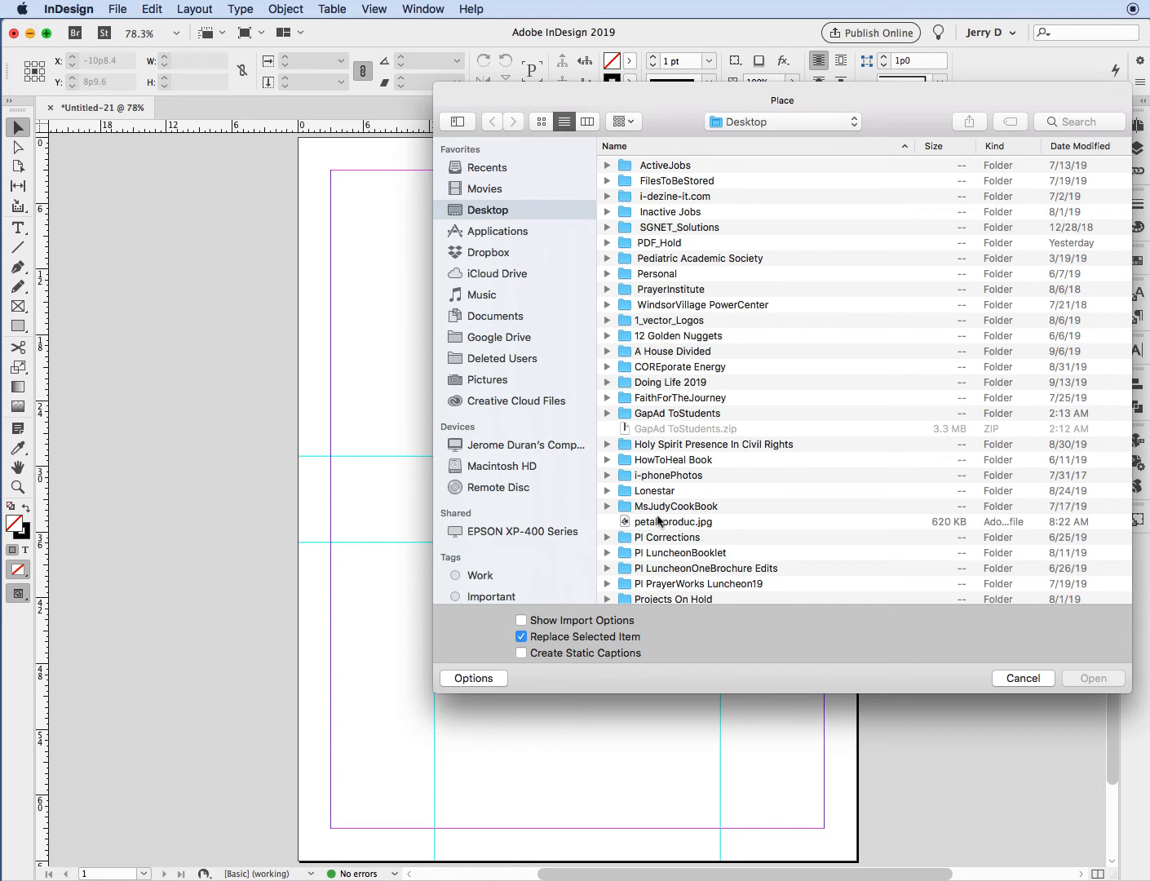
left_click(660, 522)
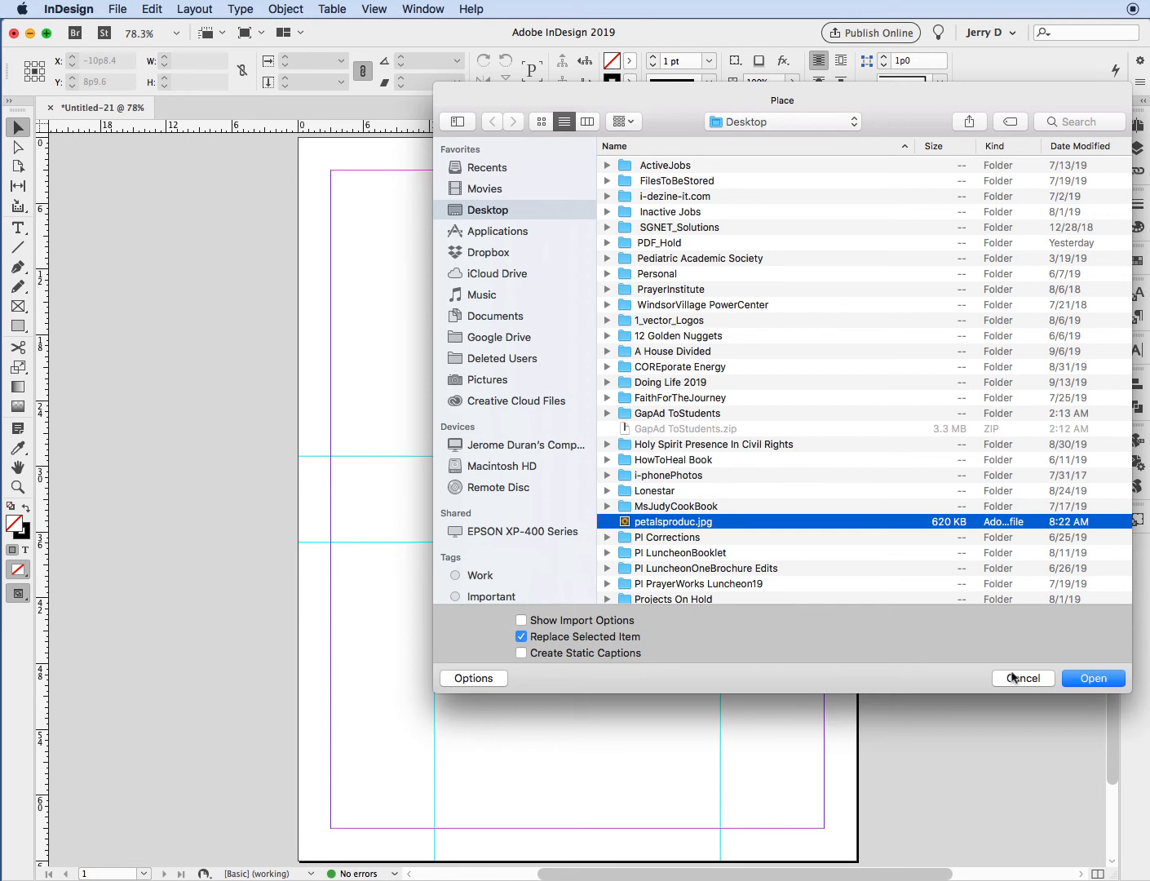
left_click(1085, 678)
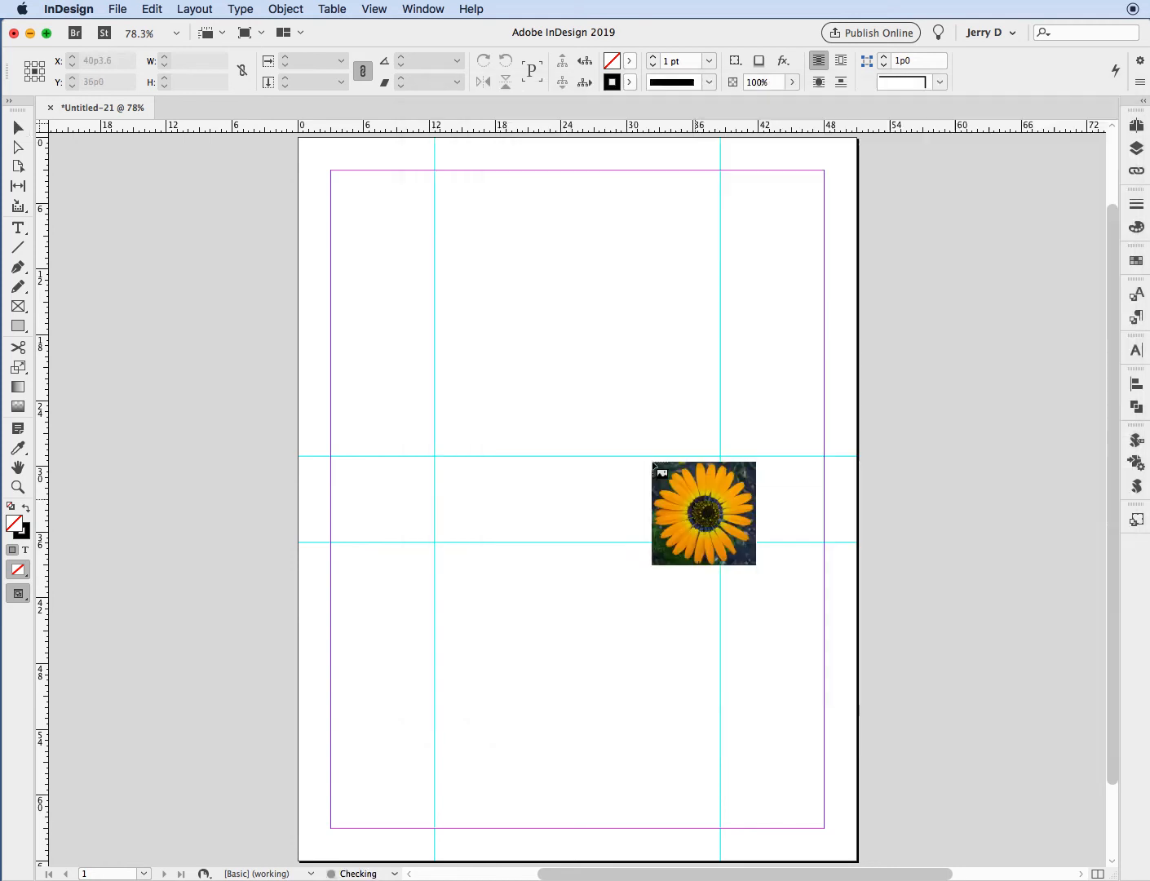
left_click(437, 173)
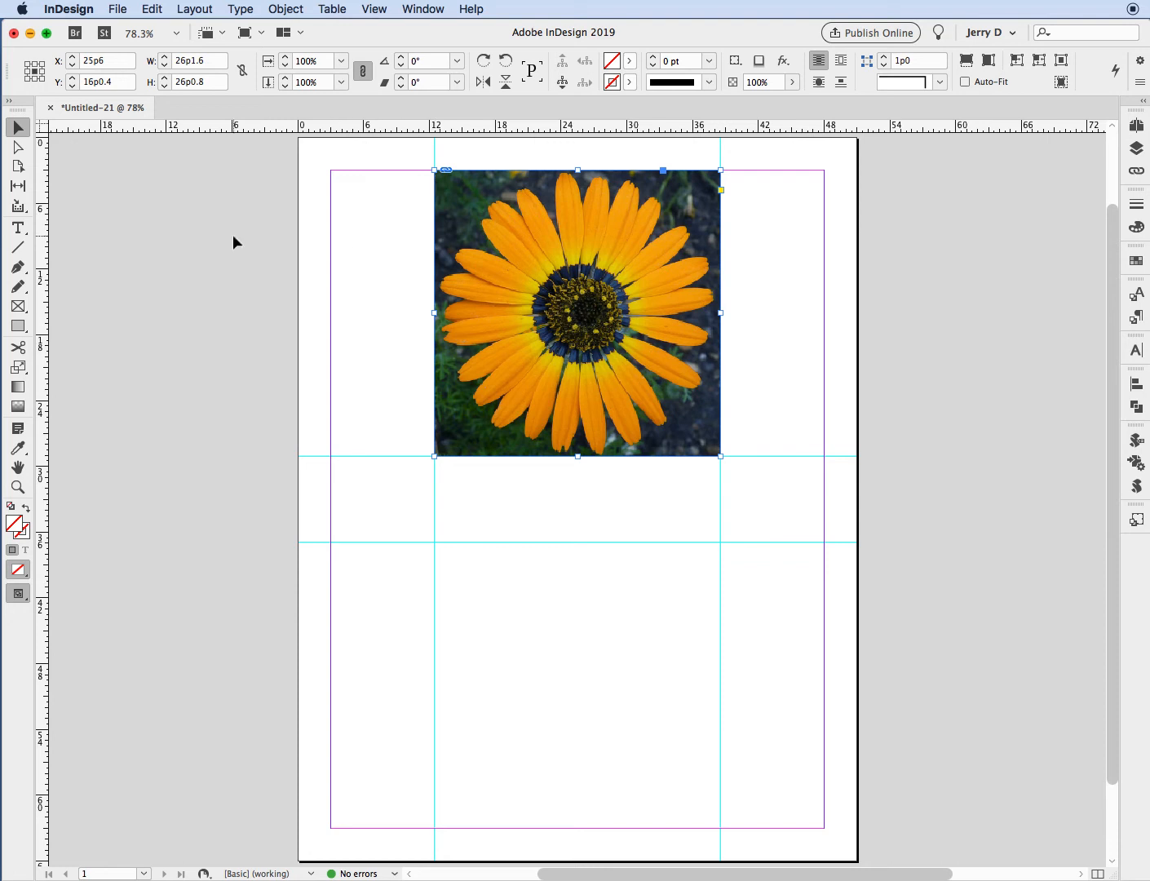
Draw a rectangle frame about 26p1.6 by 26p0.8 between the lower guides and bottom margin, and place petalsproduc.jpg in it
left_click(19, 306)
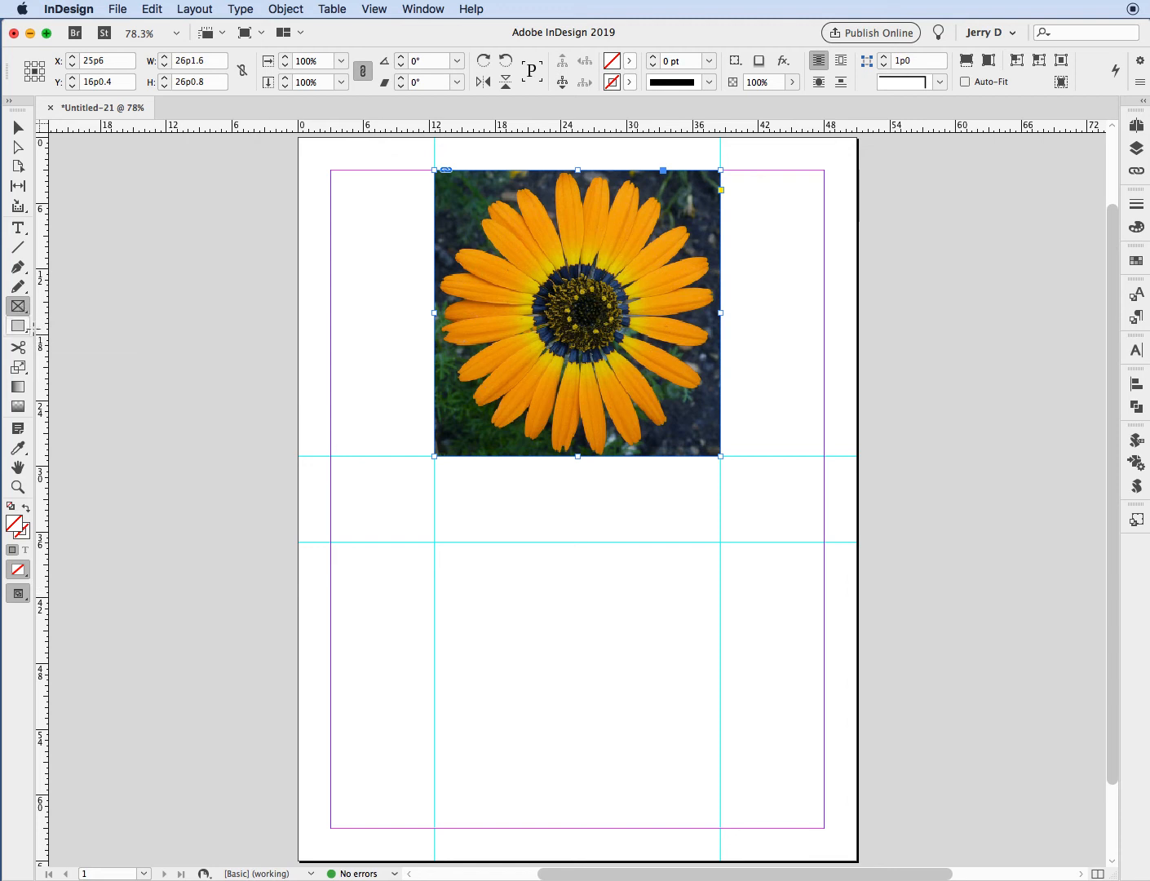
left_click_drag(434, 541, 721, 828)
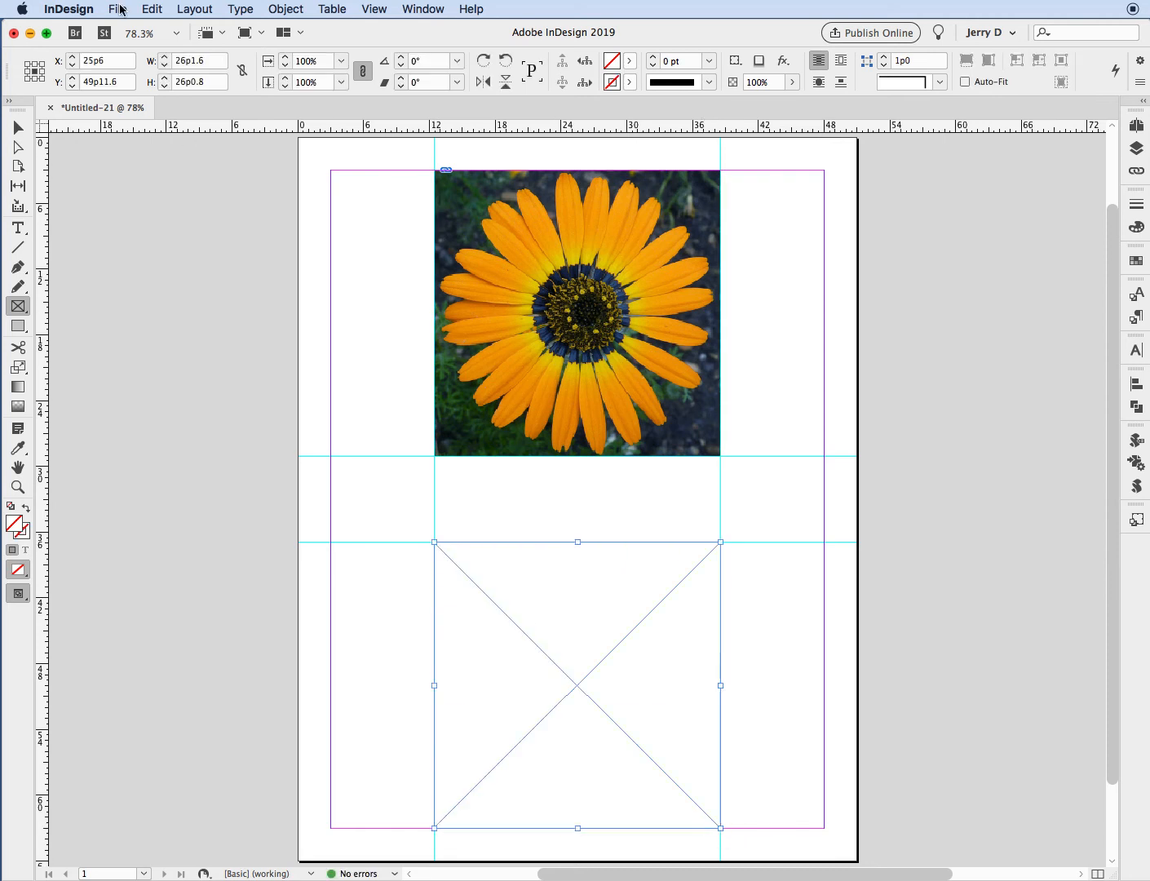
left_click(119, 10)
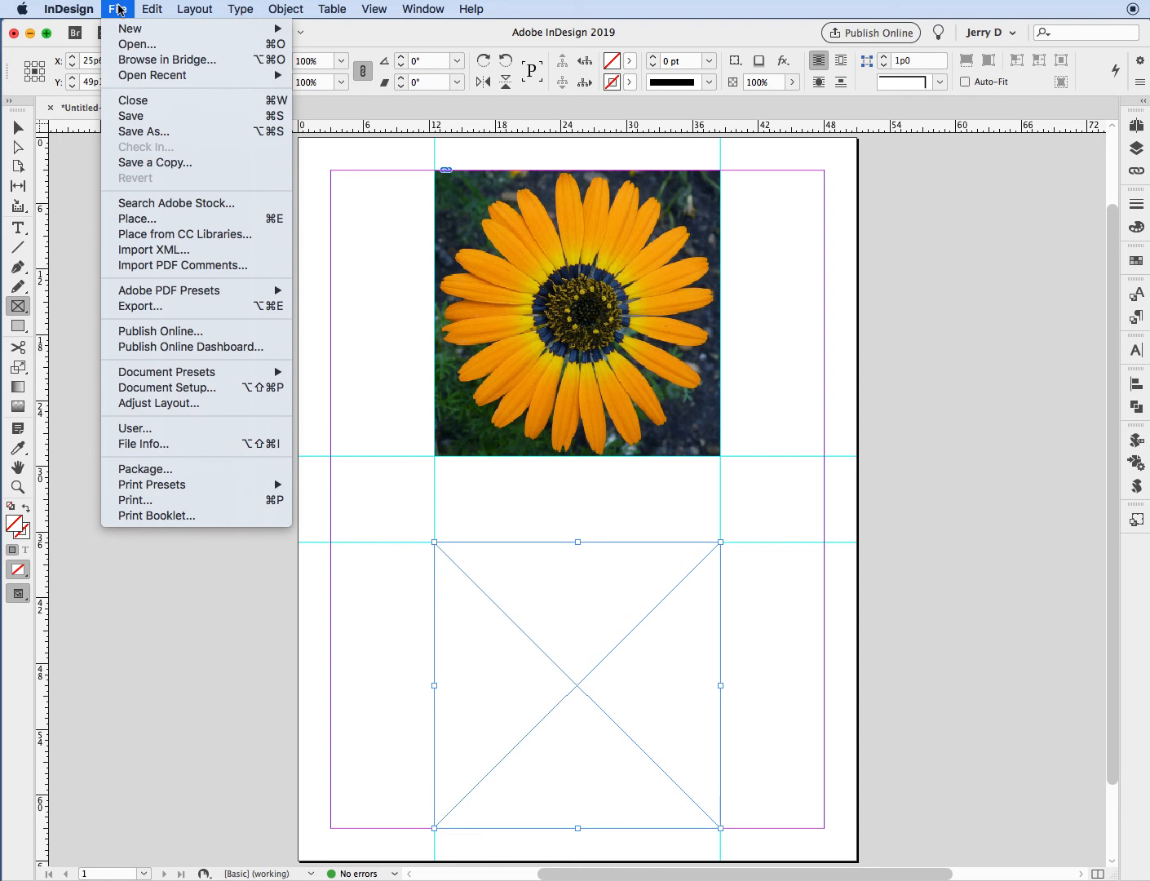
left_click(139, 218)
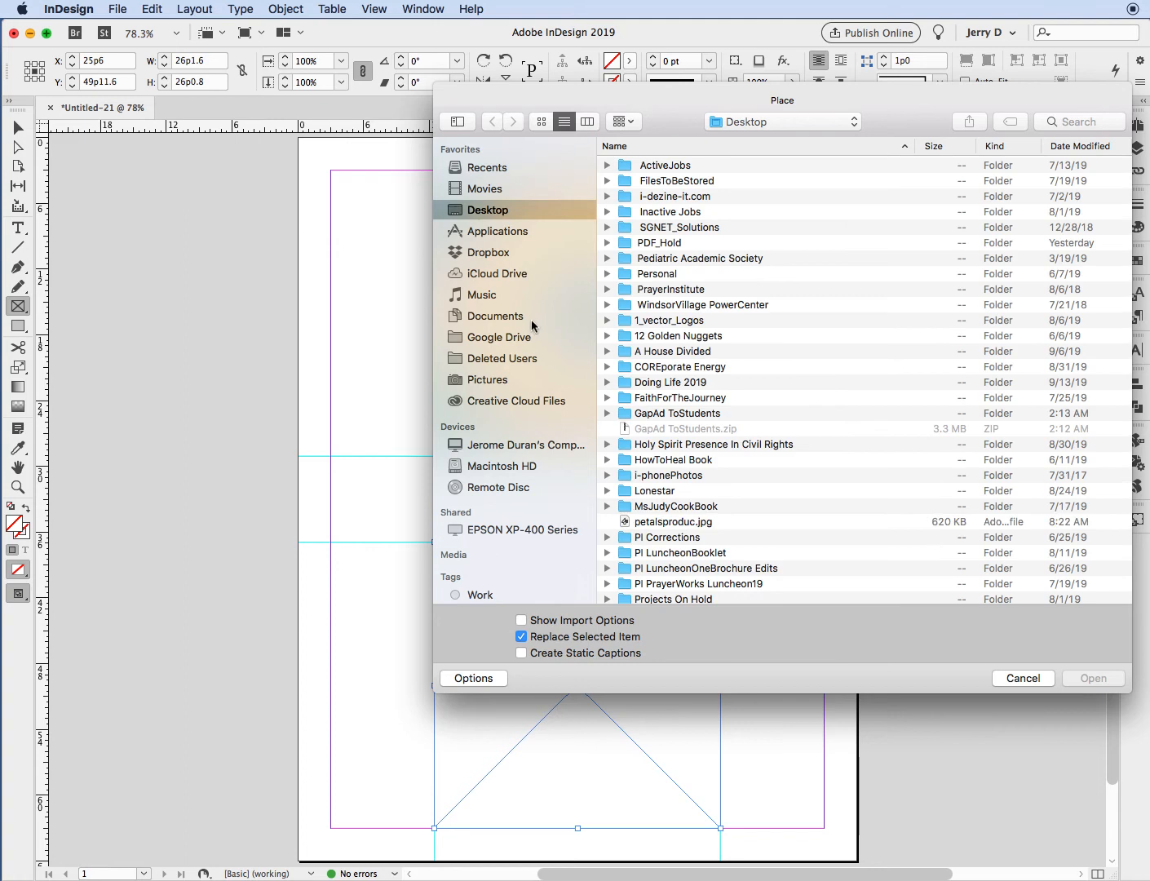
left_click(652, 522)
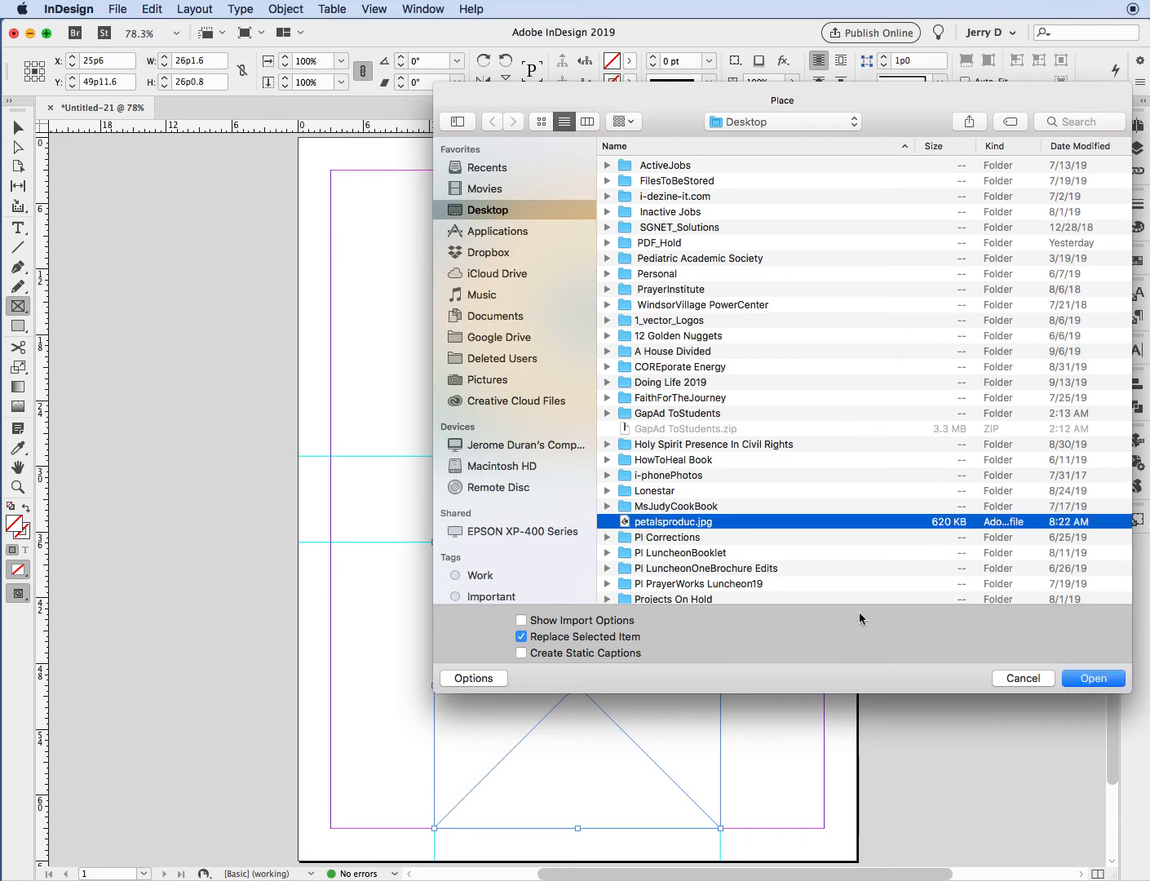
left_click(1085, 679)
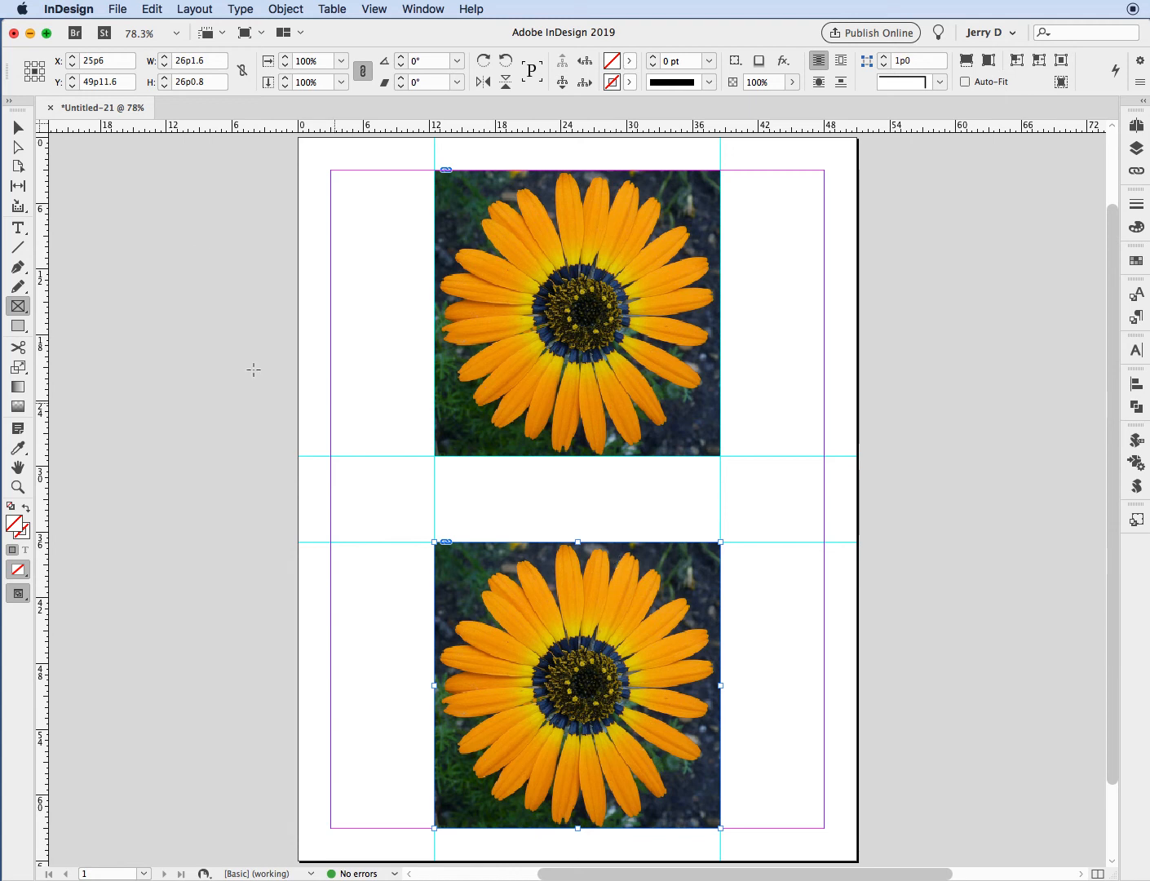
Apply a 2 pt stroke to both image frames and display the page in preview mode
left_click(18, 127)
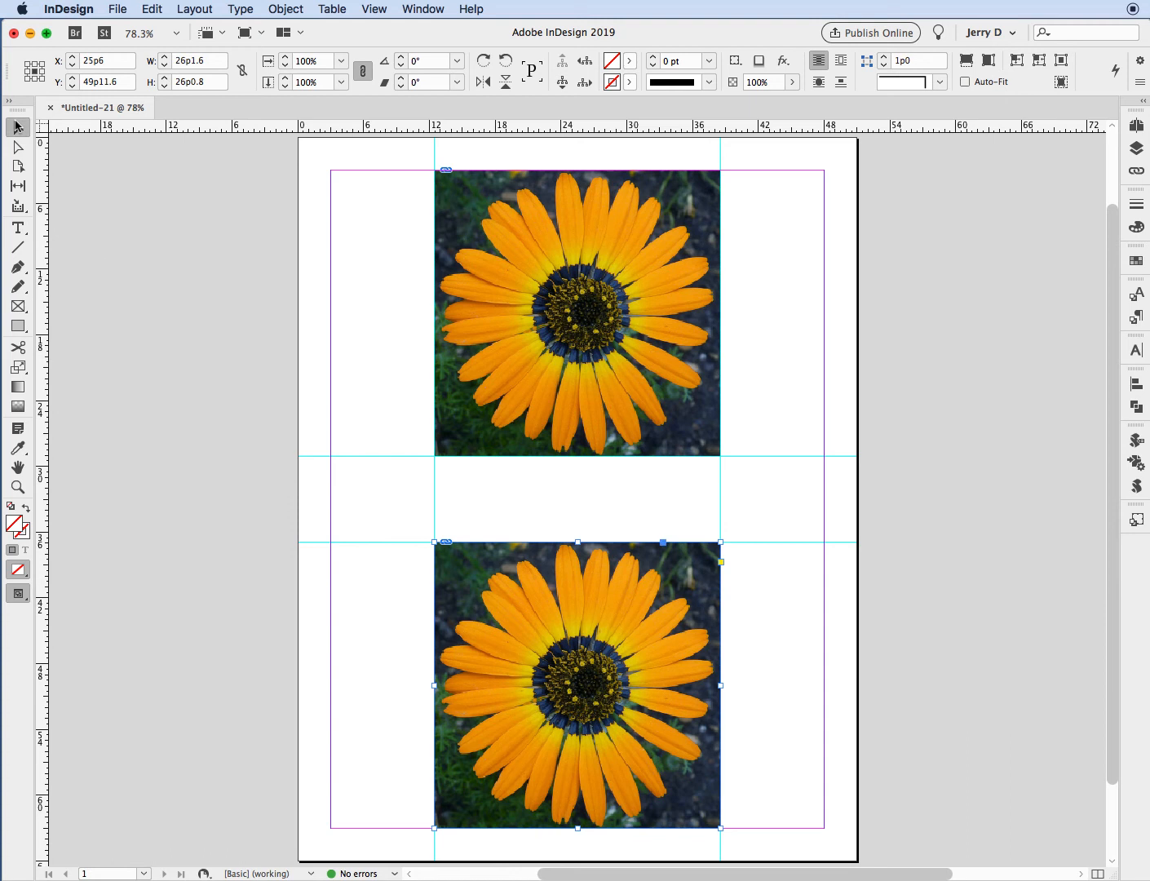
left_click(367, 302)
key("super+a")
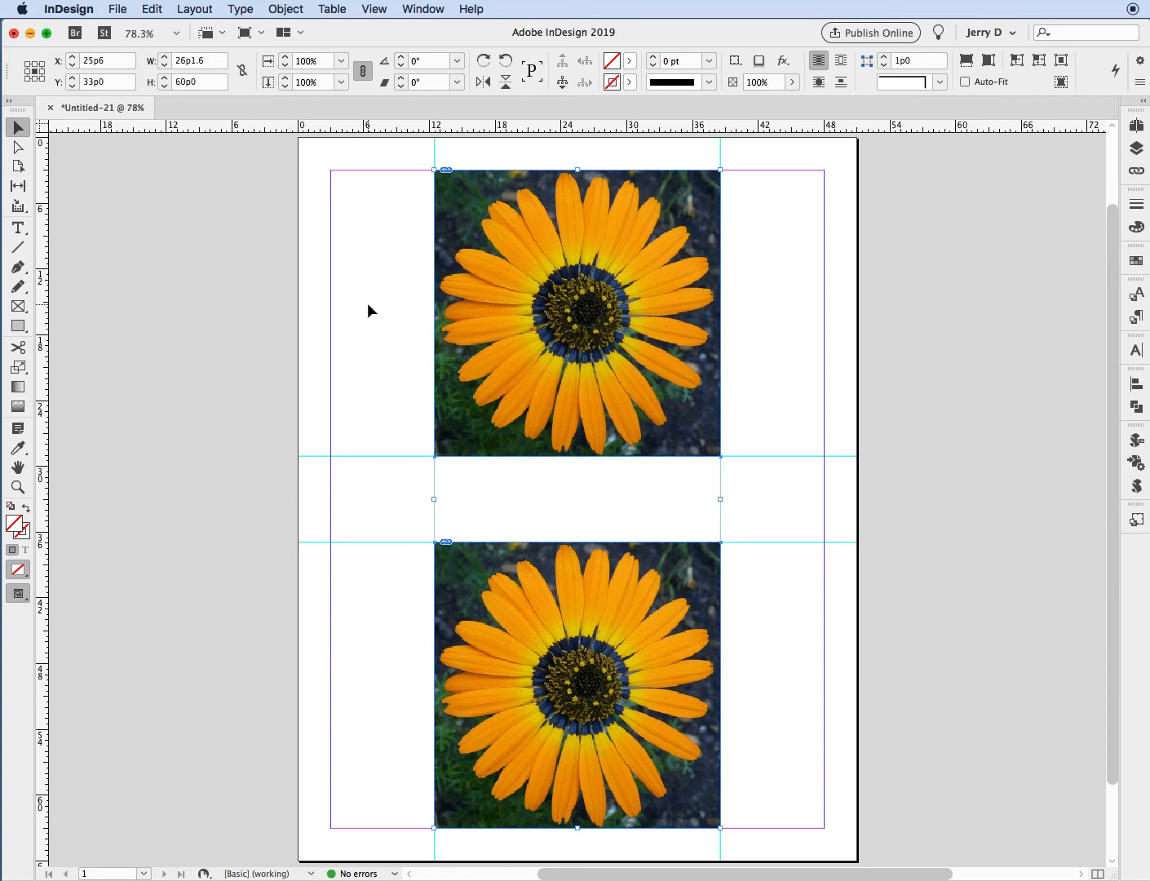
left_click(1136, 204)
left_click(1021, 222)
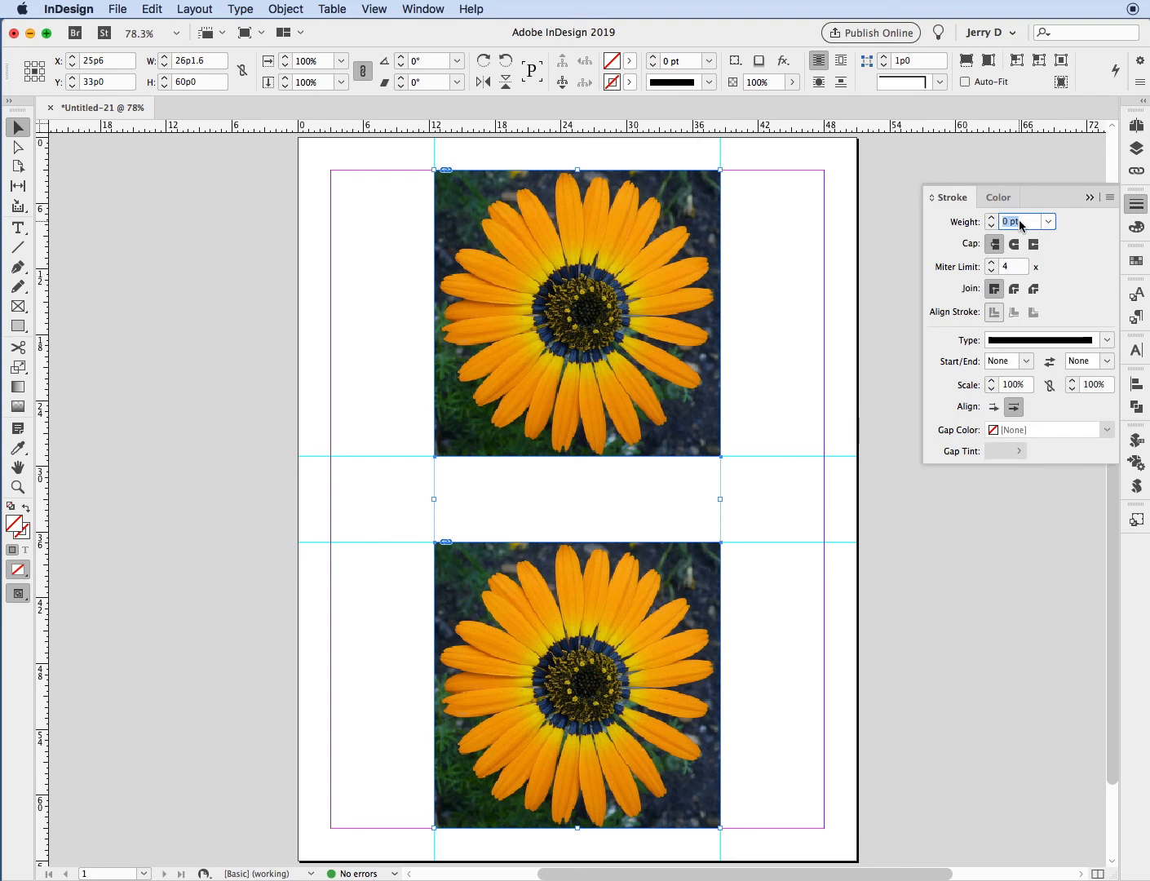
type("2")
key("Return")
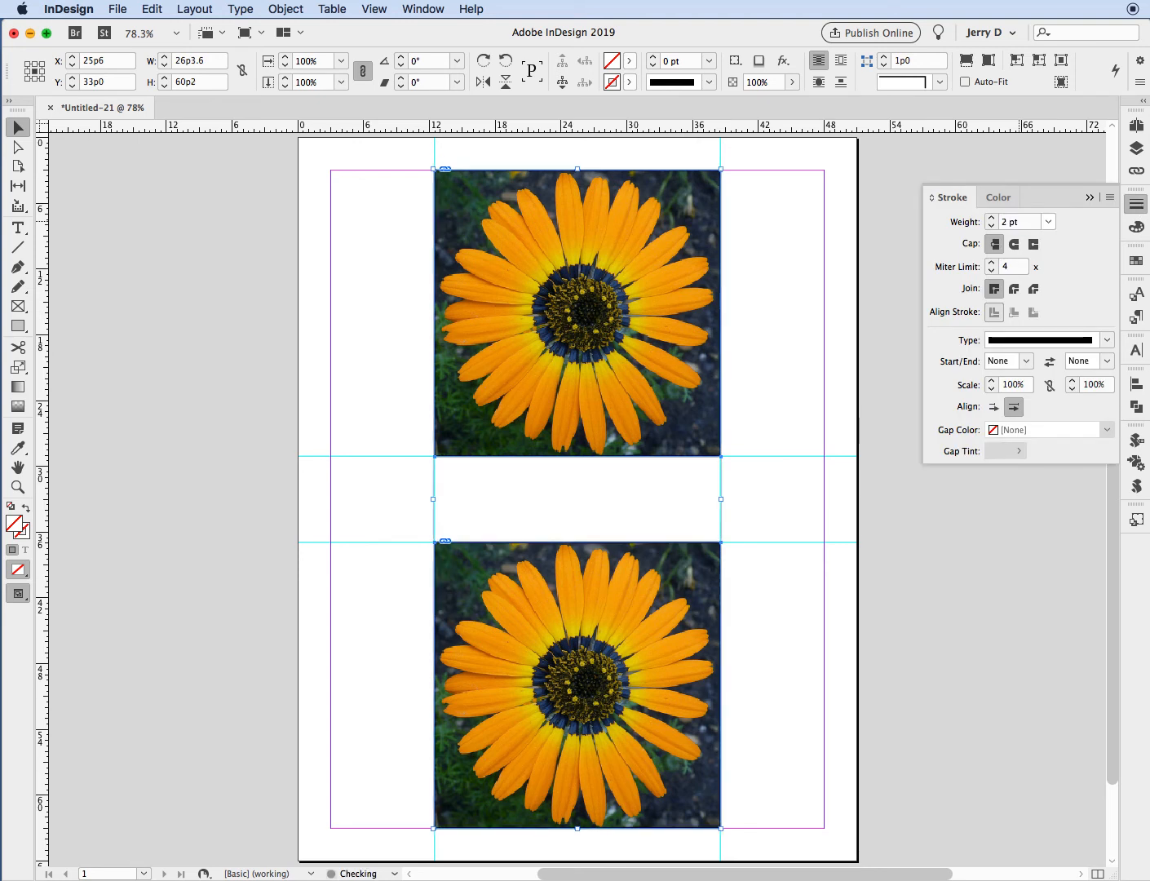
left_click(764, 281)
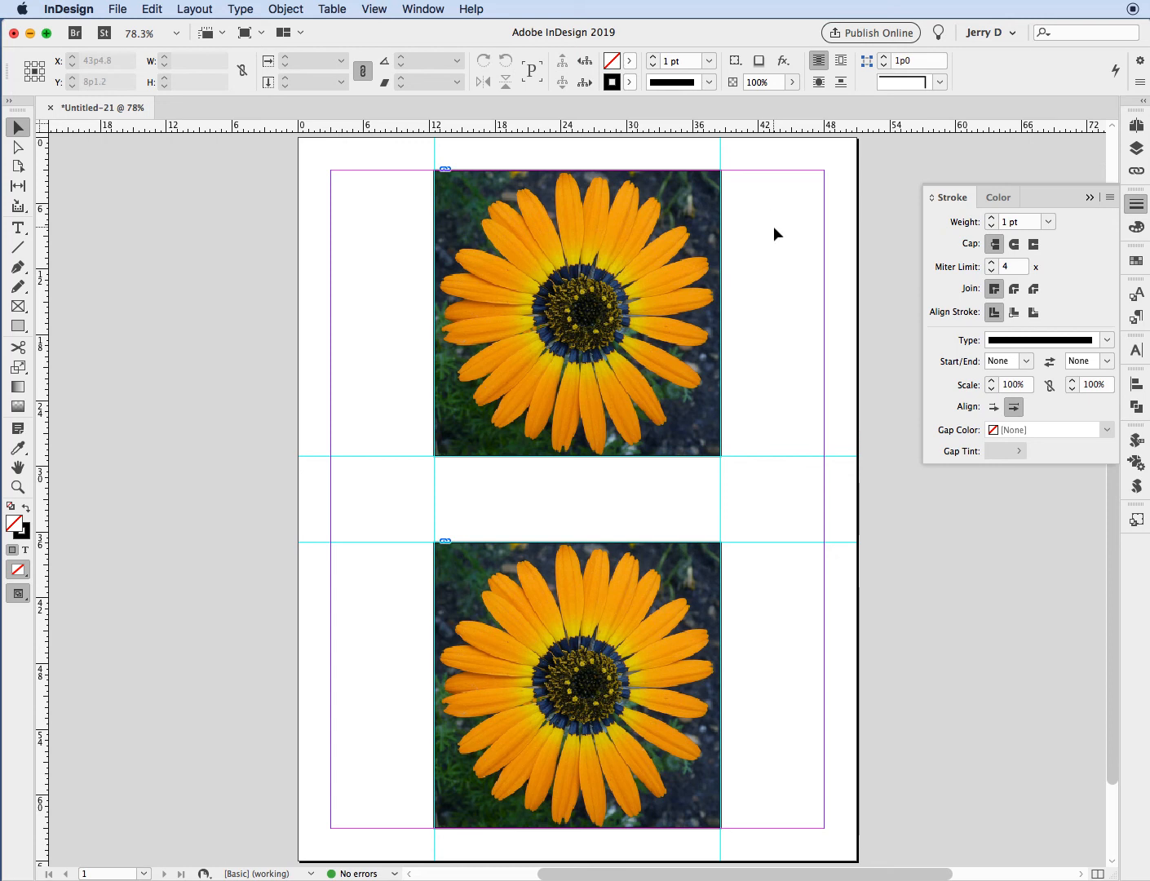
key("w")
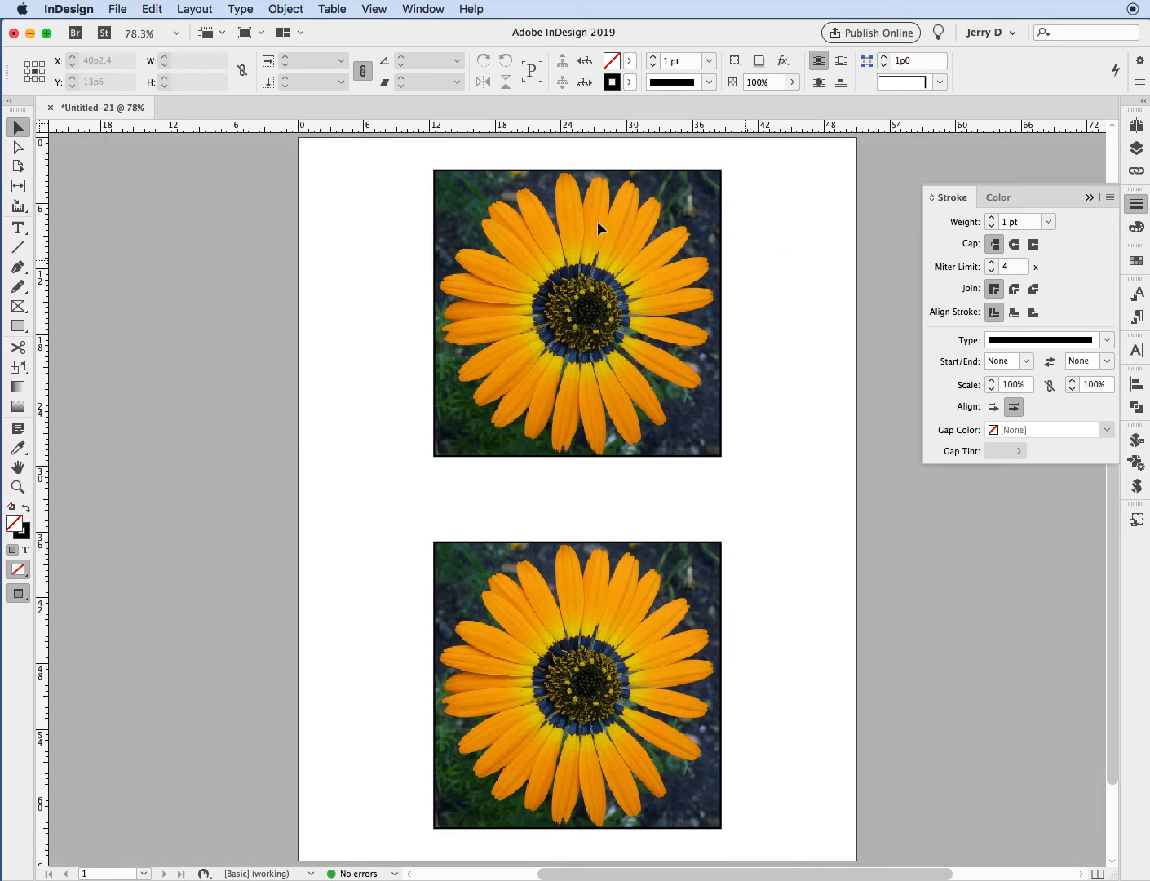
Try moving the upper image together with its frame down and to the left, and undo the move
left_click(19, 128)
left_click(470, 194)
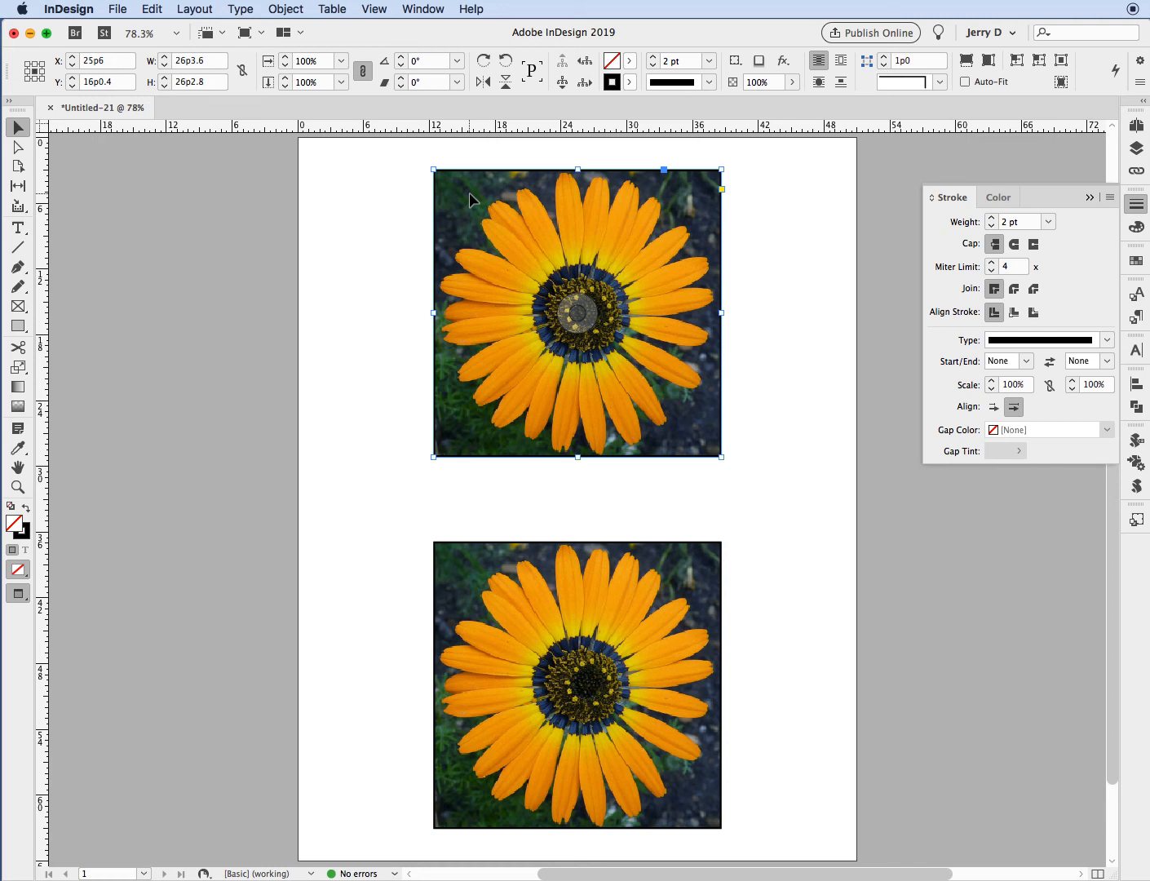
left_click_drag(471, 193, 405, 242)
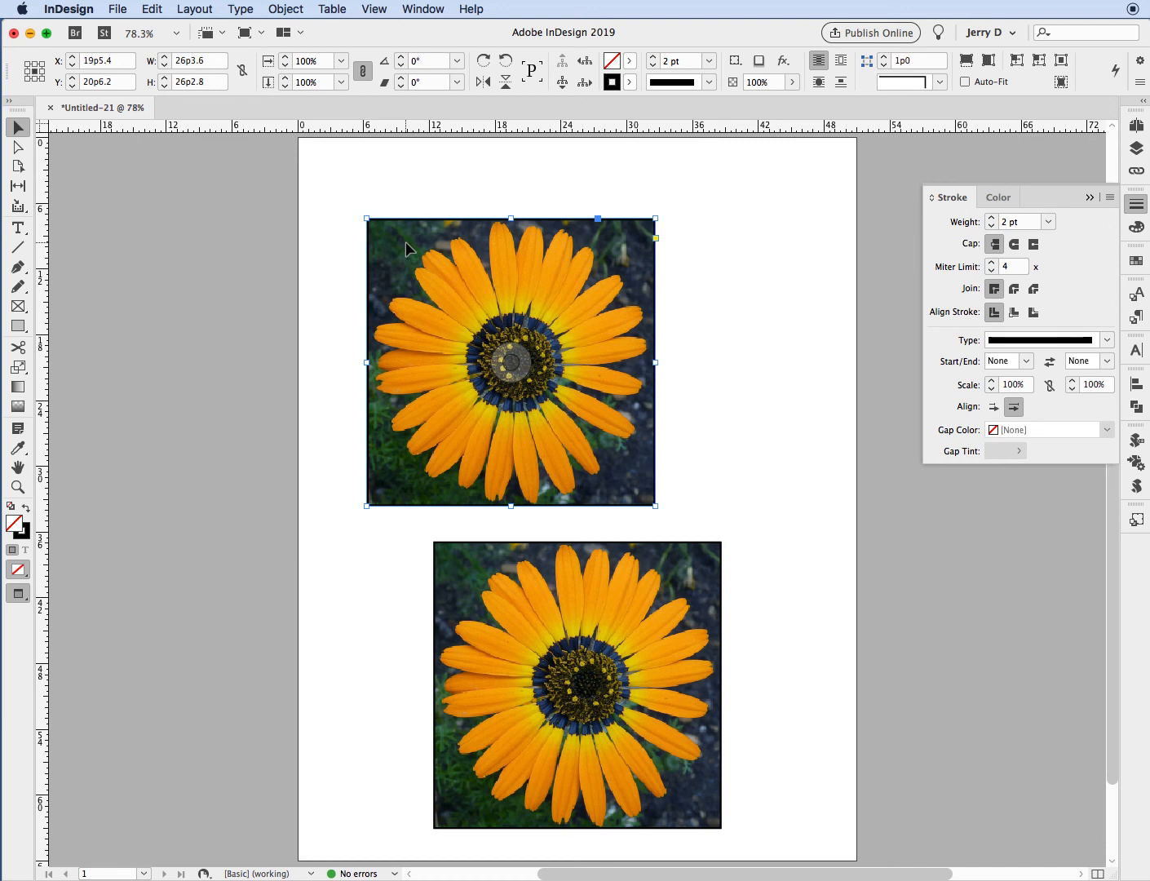
key("super+z")
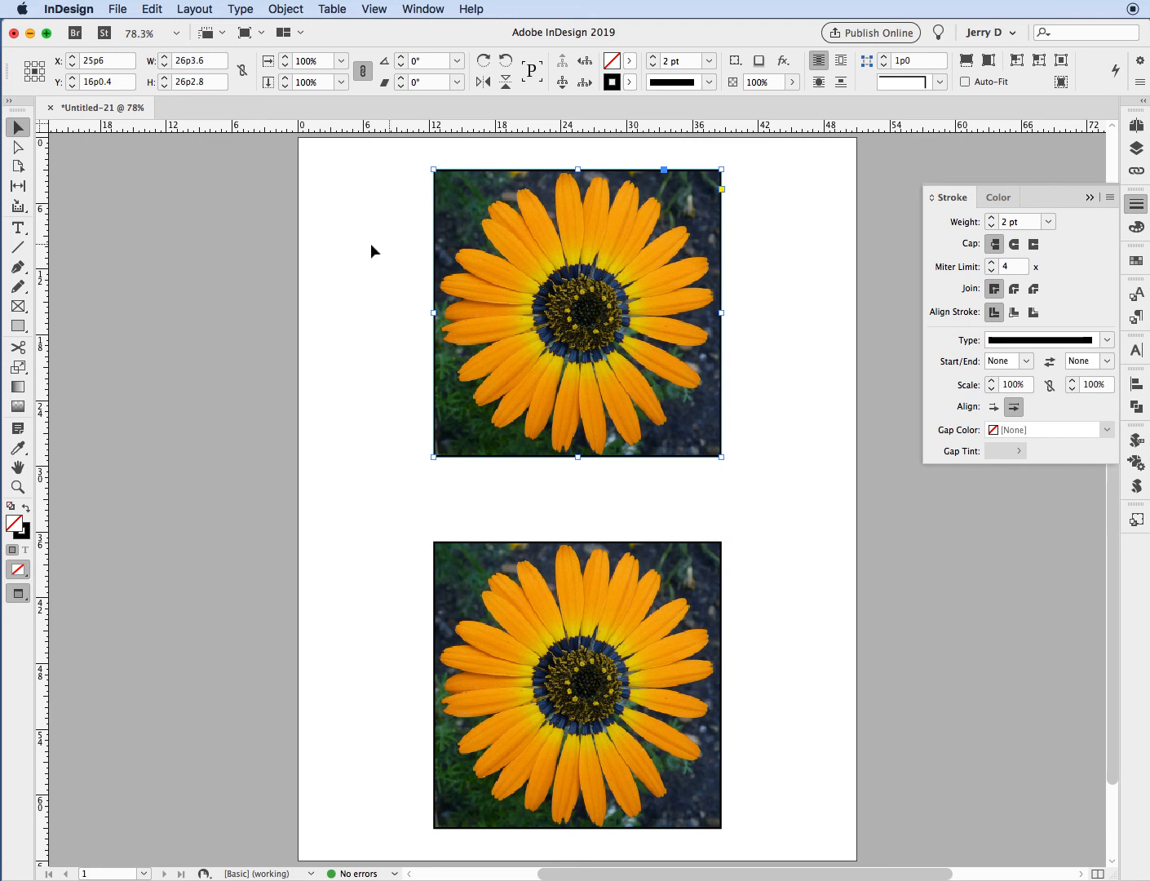
Scale the upper image inside its frame proportionally to about 77% and move it to roughly the frame's center
left_click(21, 148)
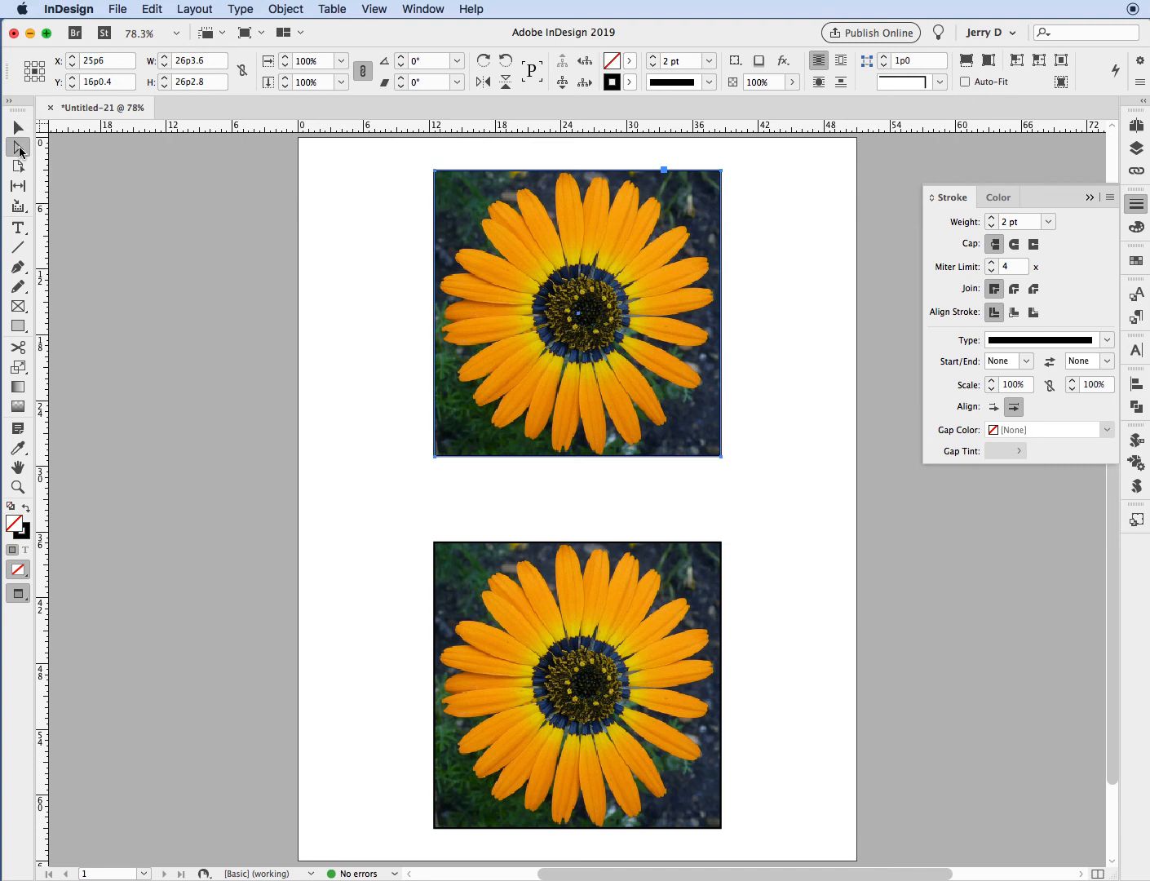
left_click(576, 292)
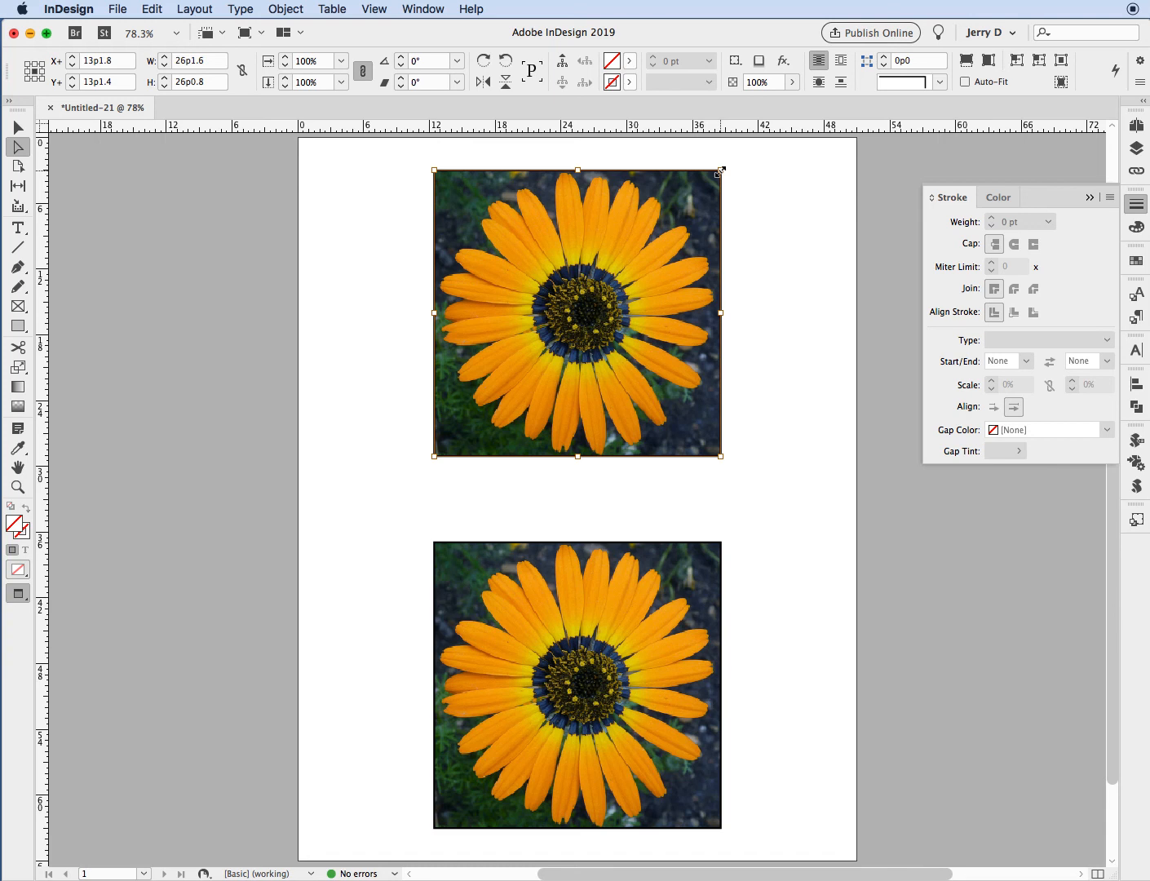
left_click_drag(721, 171, 633, 238)
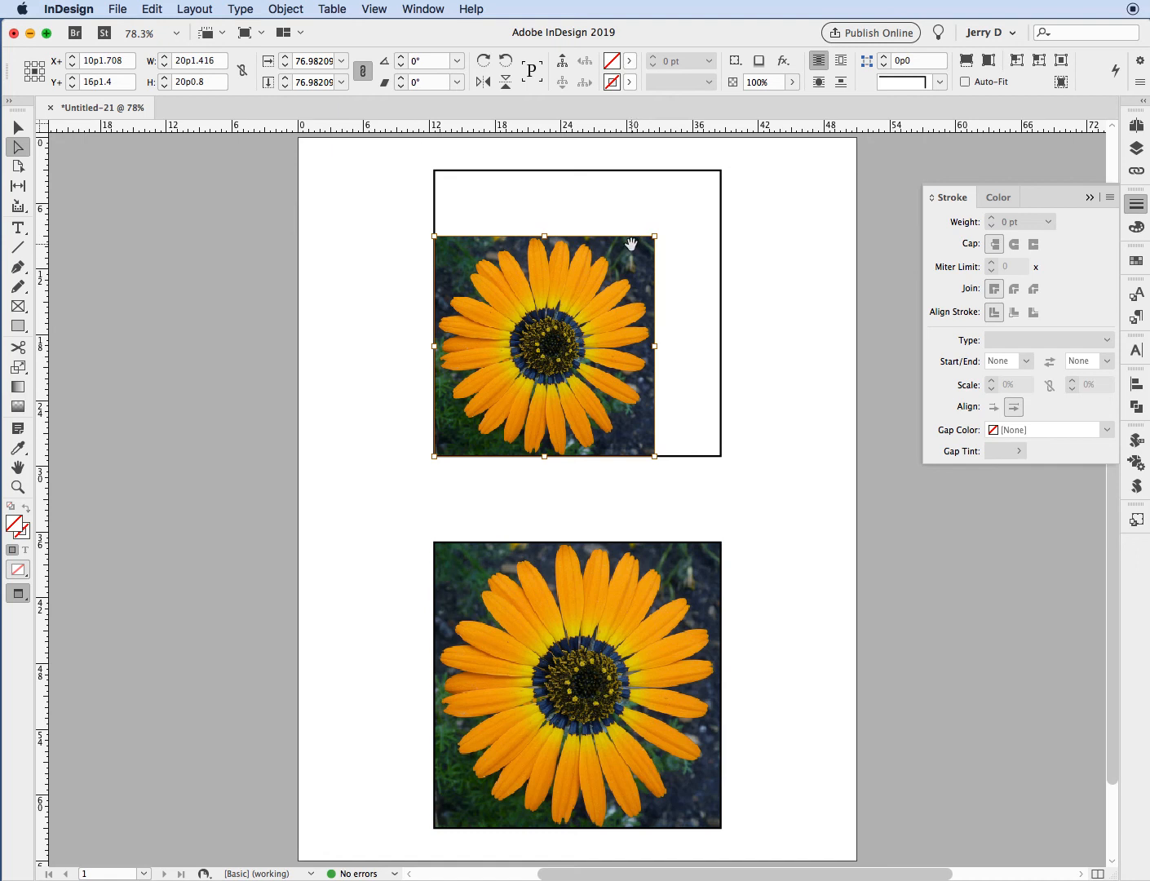
left_click_drag(600, 278, 633, 260)
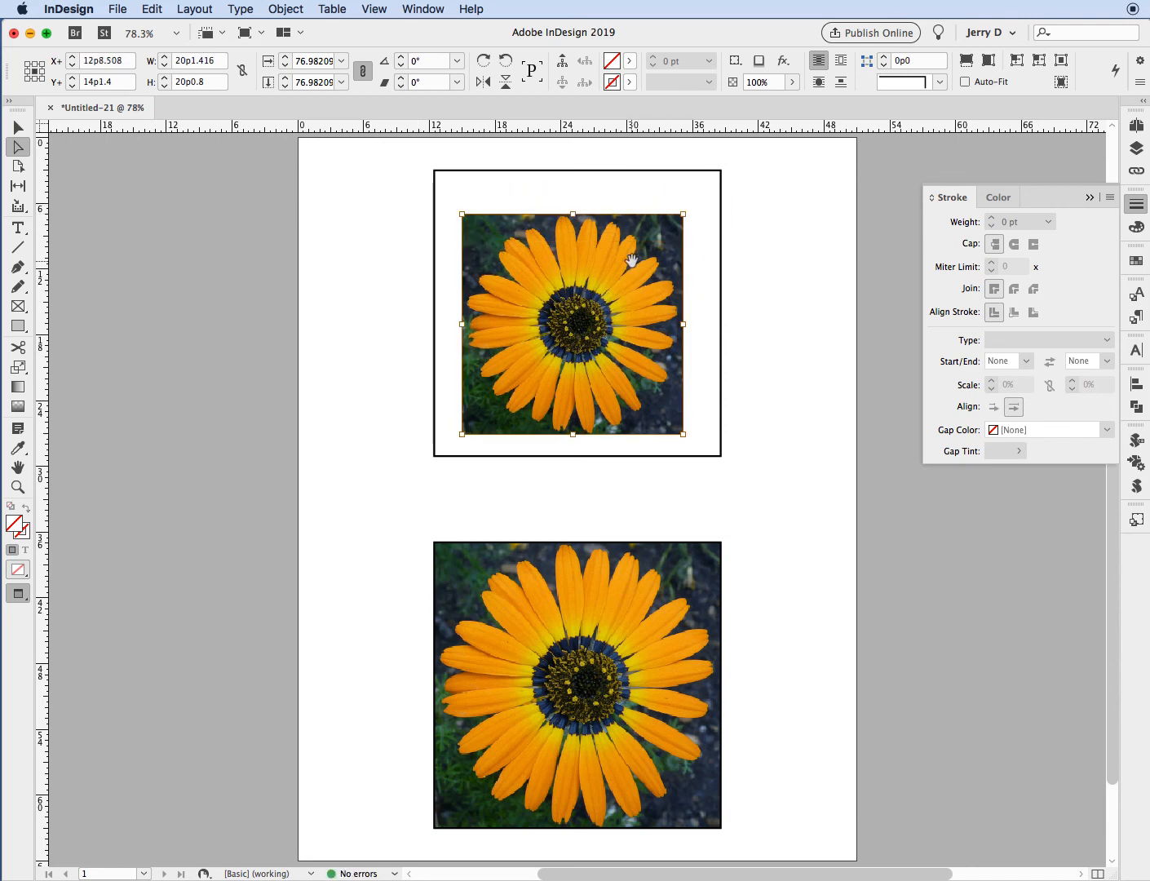
Rotate the upper image 22° inside its unrotated frame and enlarge the image to about 108%
left_click(18, 126)
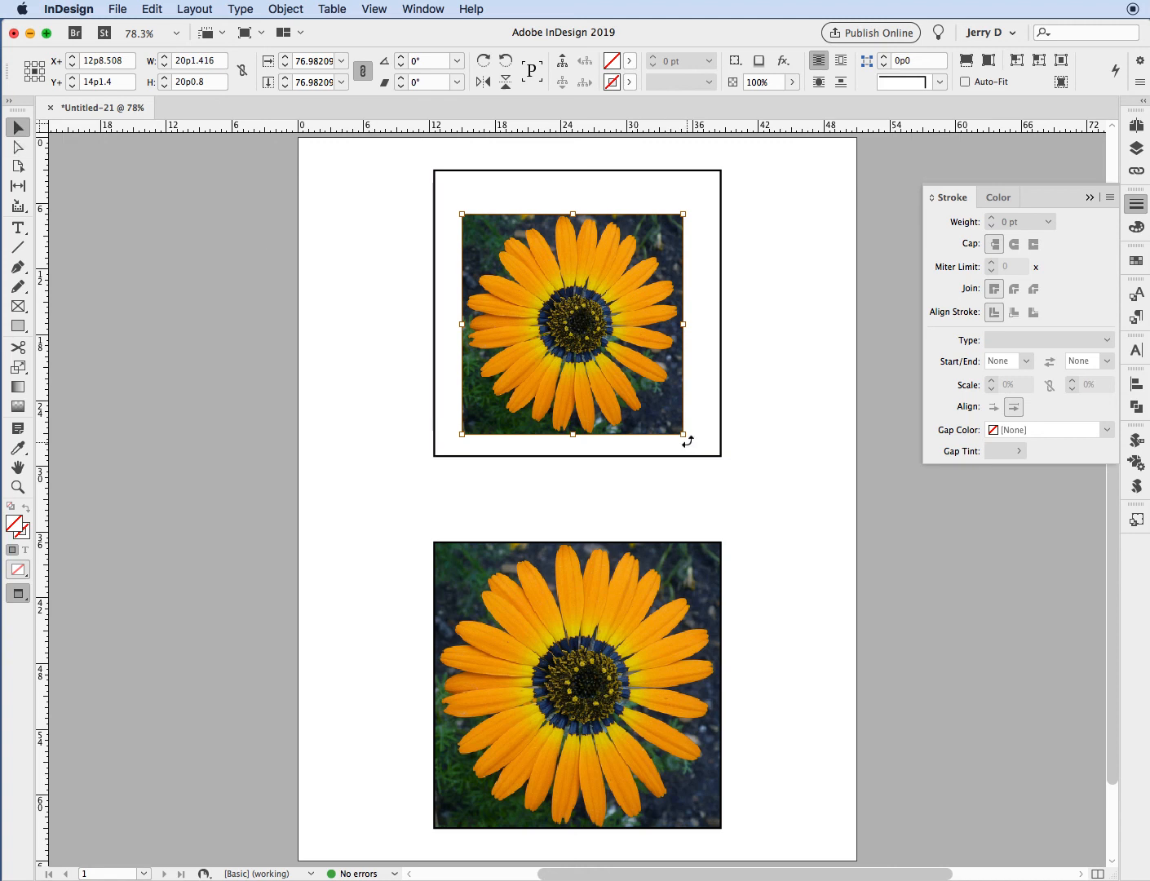
left_click_drag(687, 439, 702, 375)
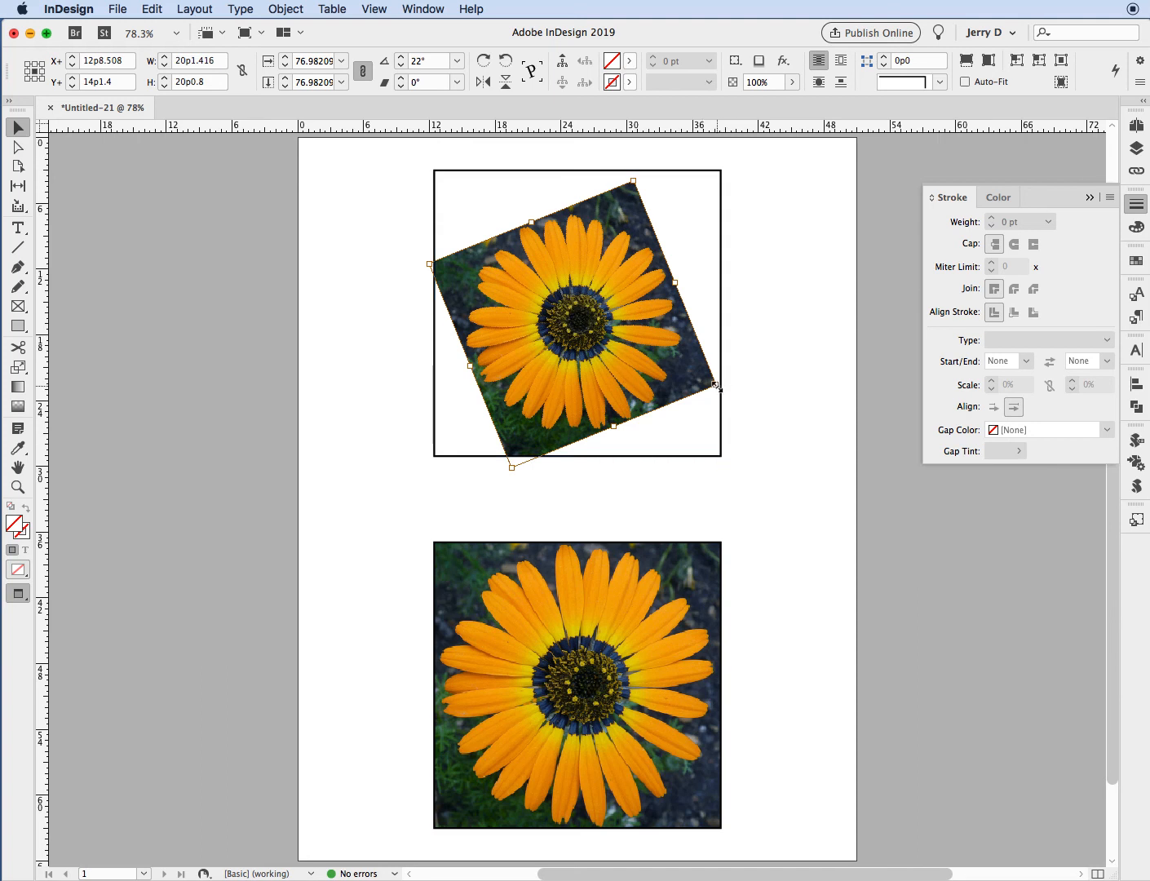
left_click_drag(715, 384, 800, 447)
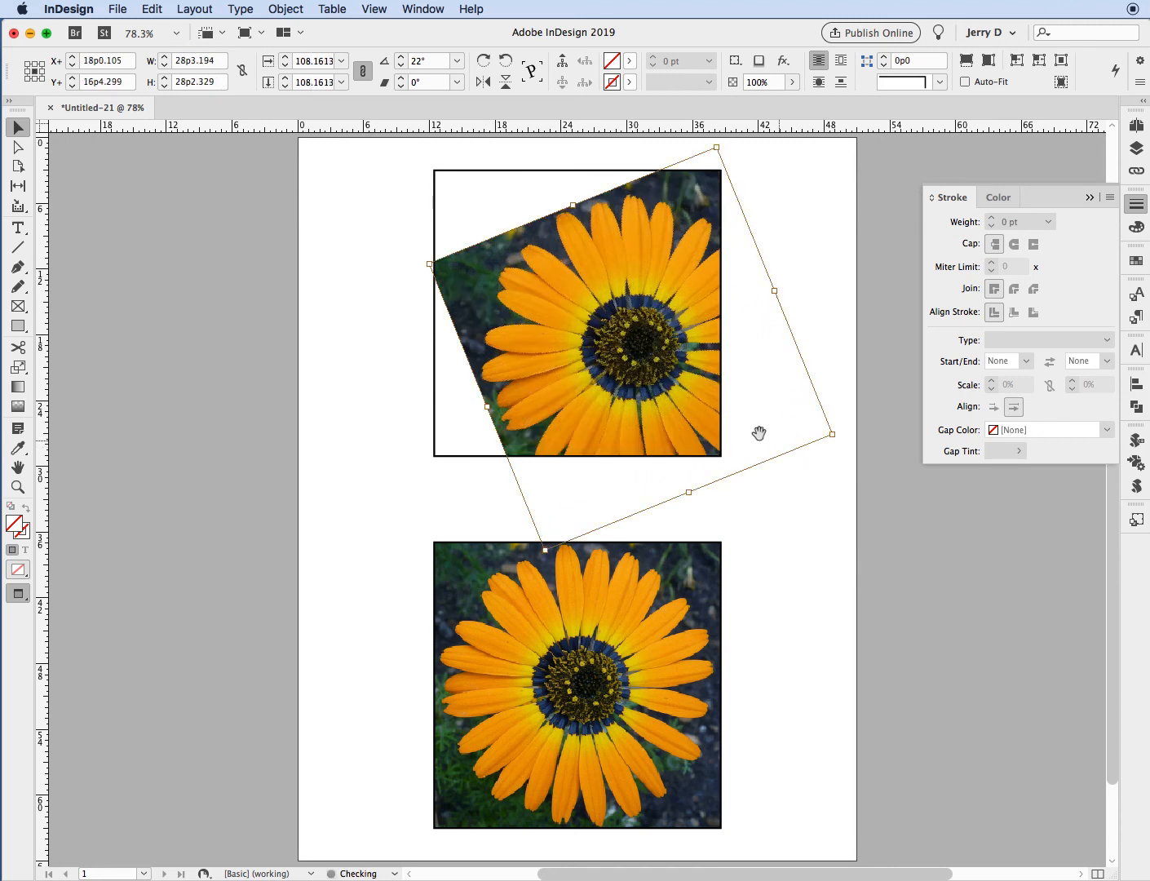
Reposition the rotated flower image so the bloom is centered in the upper frame, and deselect it
left_click(599, 351)
left_click_drag(600, 351, 571, 320)
left_click(758, 288)
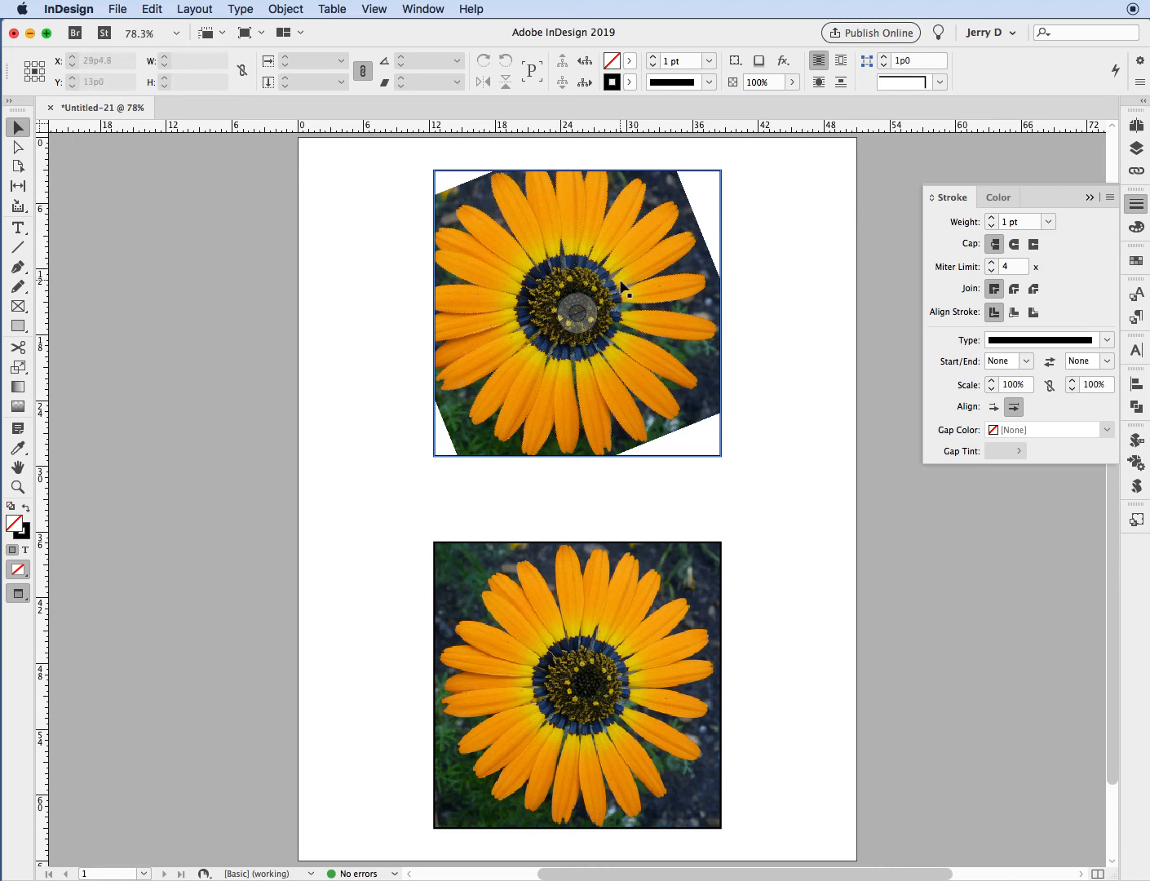
left_click(641, 498)
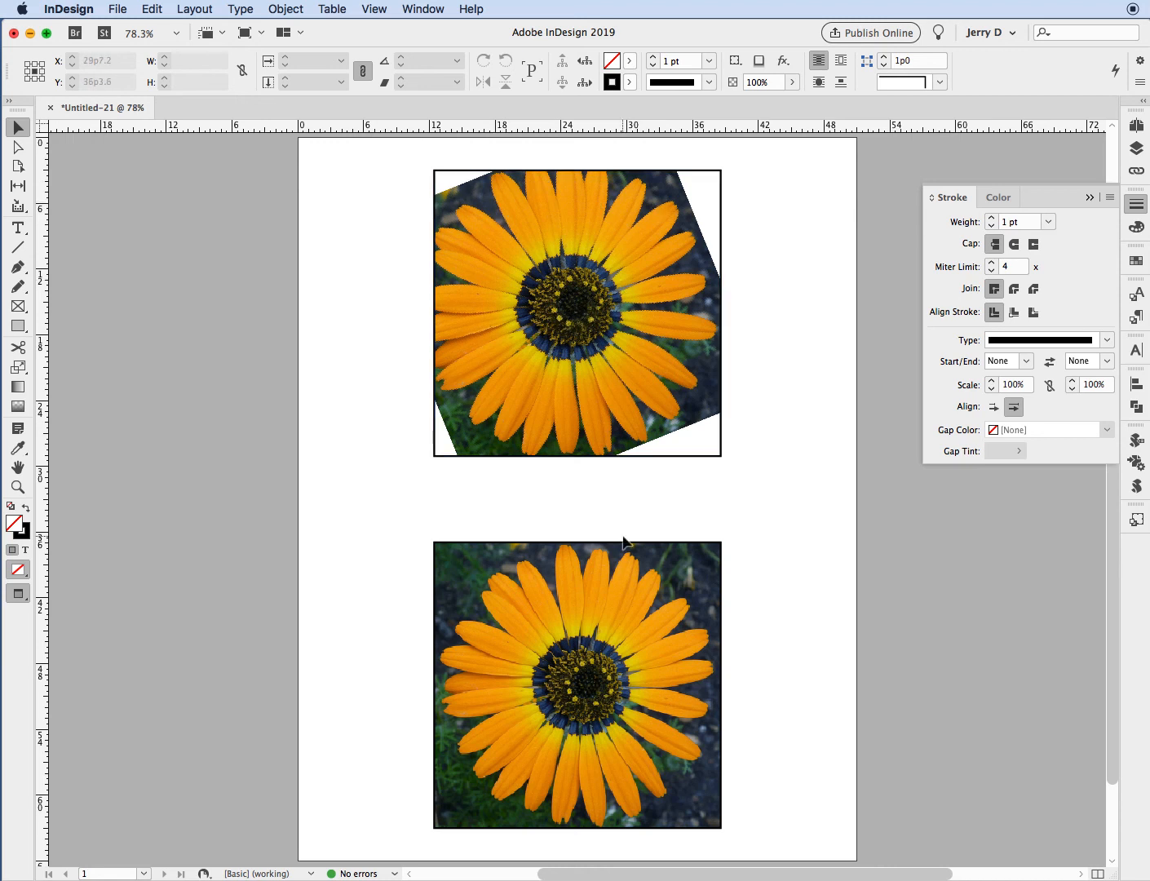
Scale the lower image and its frame together to about 19p7 wide, and rotate both 22.5°
left_click(17, 129)
left_click(713, 574)
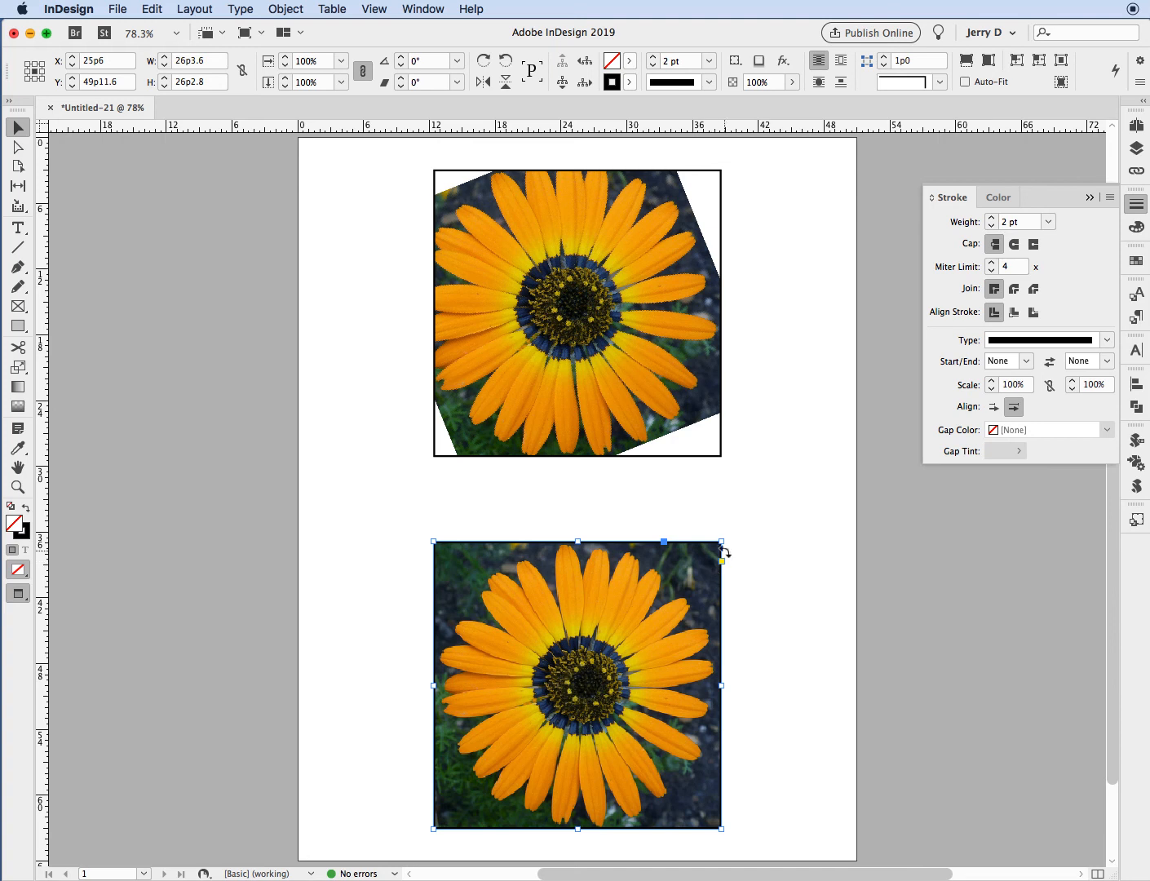
mouse_move(721, 541)
left_mouse_down()
mouse_move(647, 622)
mouse_move(686, 539)
left_mouse_up()
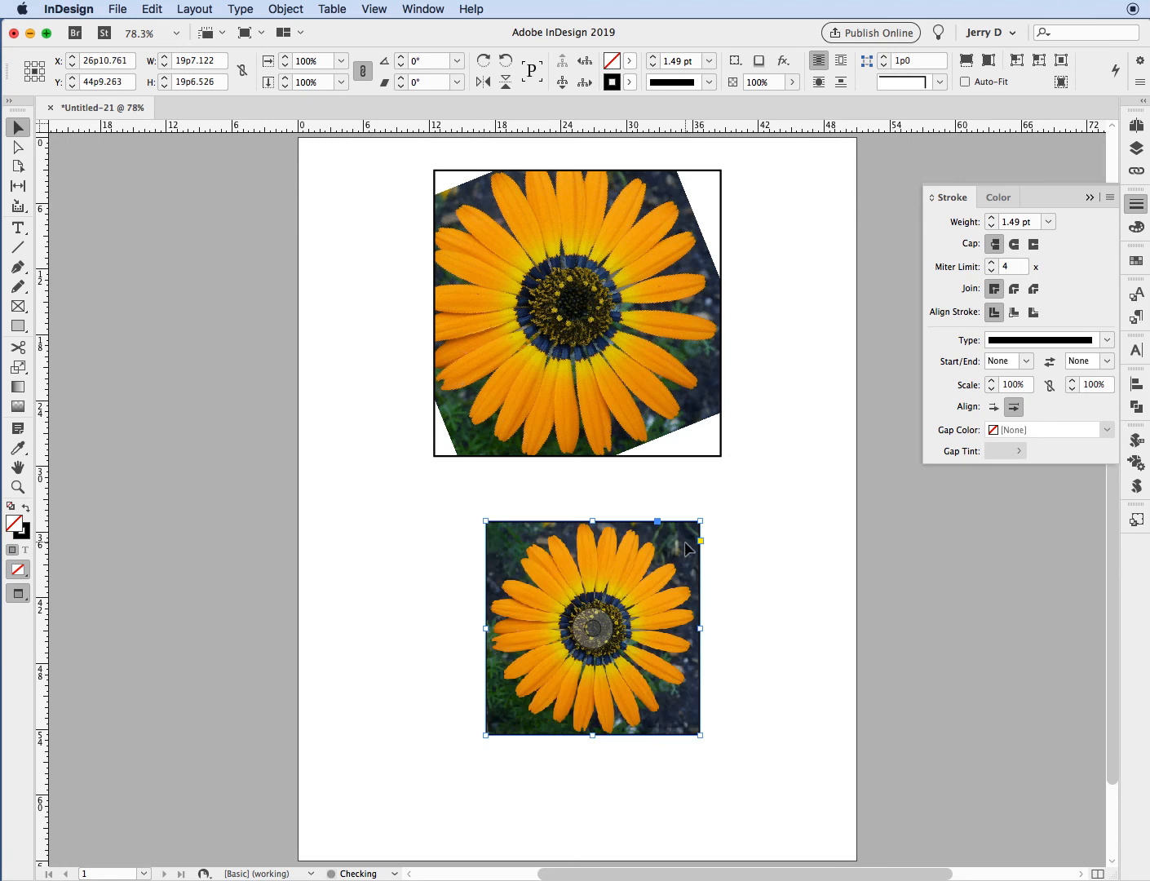
left_click_drag(702, 743, 723, 682)
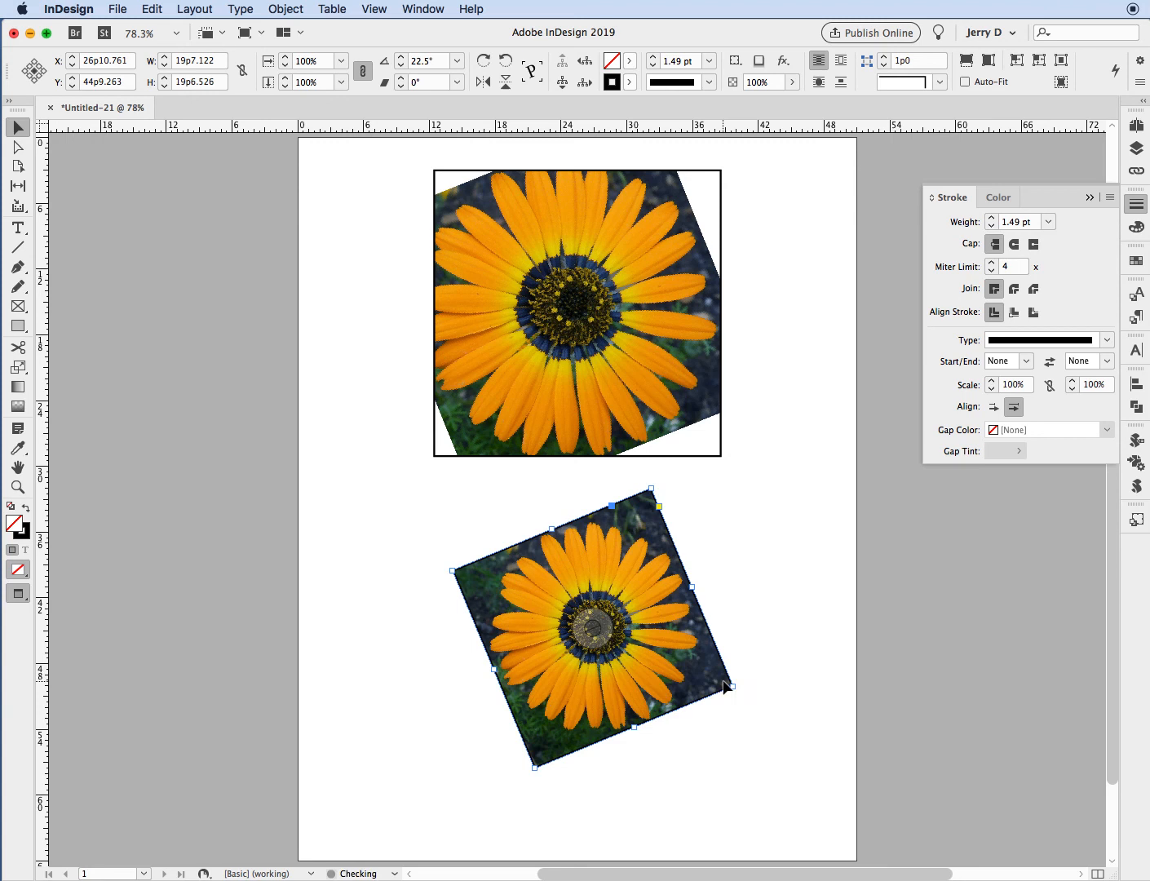
left_click(740, 721)
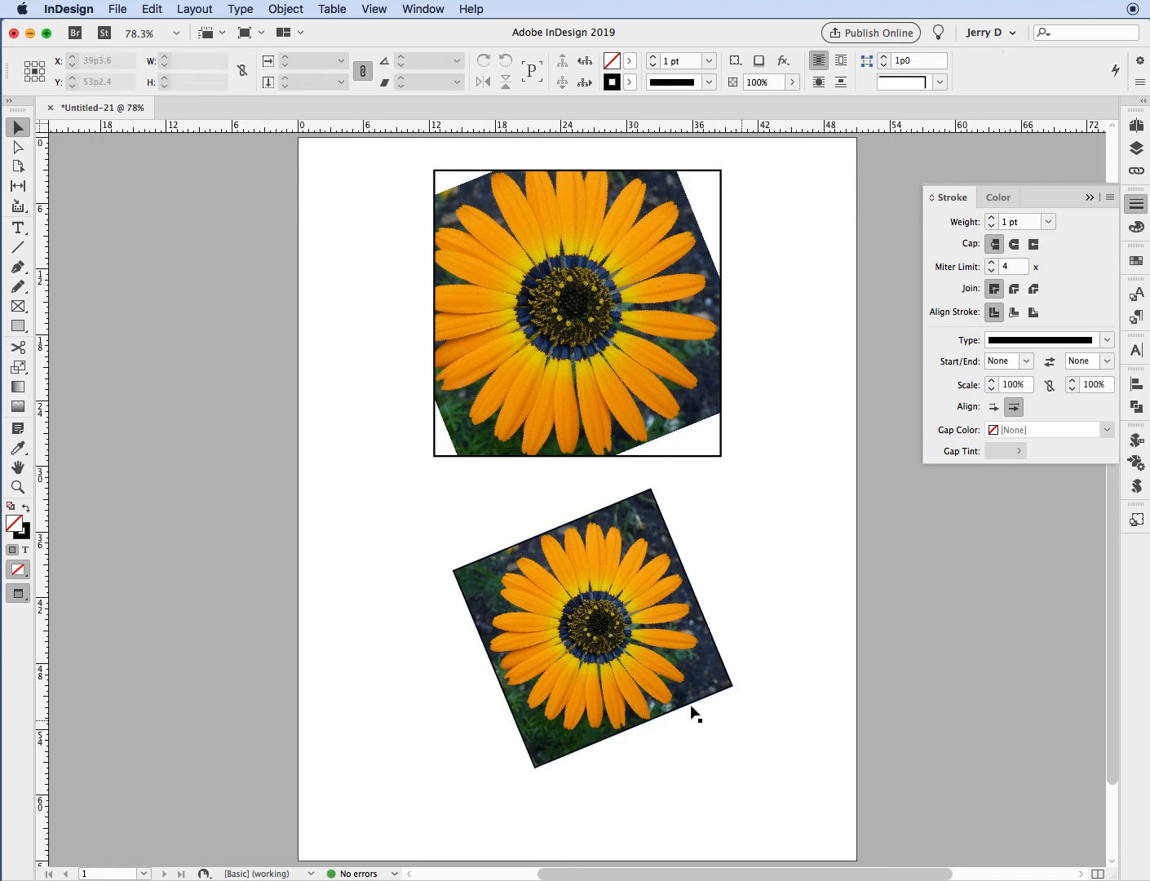